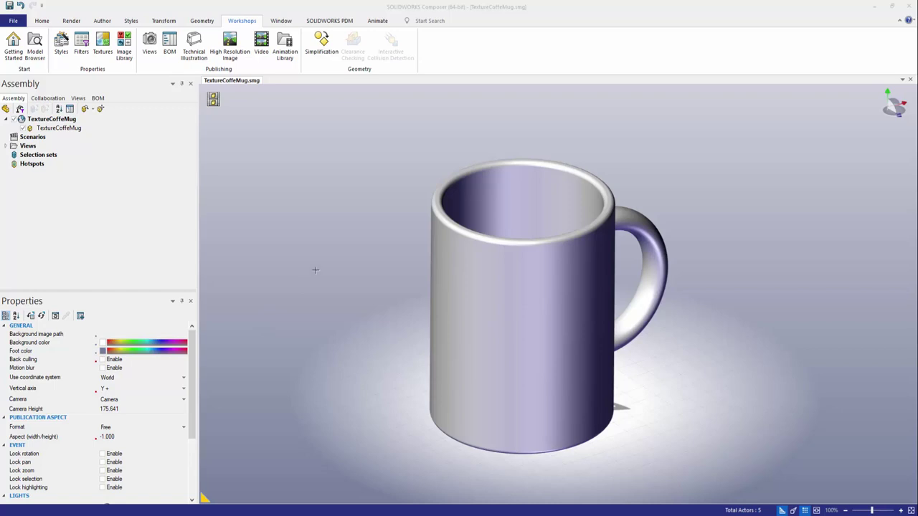
# Orbit the mug to inspect it side-on, from above, and with the handle behind.
pyautogui.moveTo(338, 261); pyautogui.dragTo(321, 247)
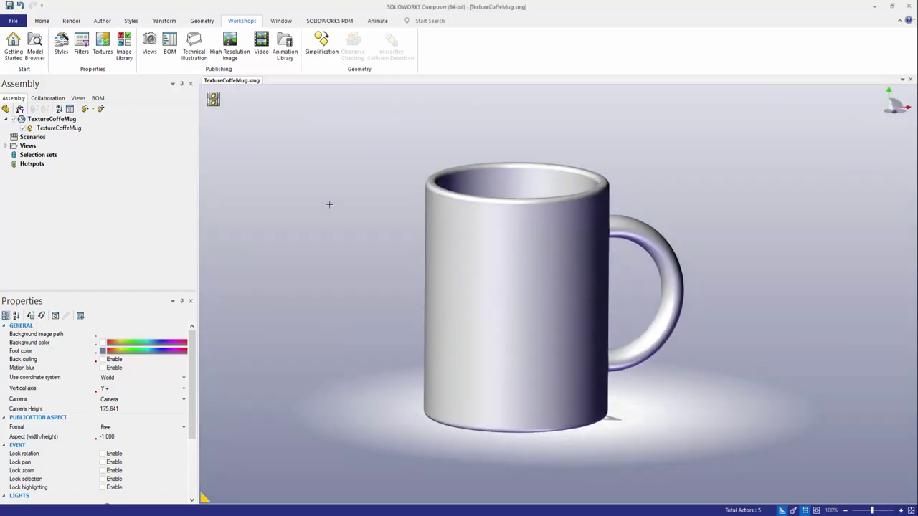
pyautogui.moveTo(794, 231); pyautogui.dragTo(784, 260)
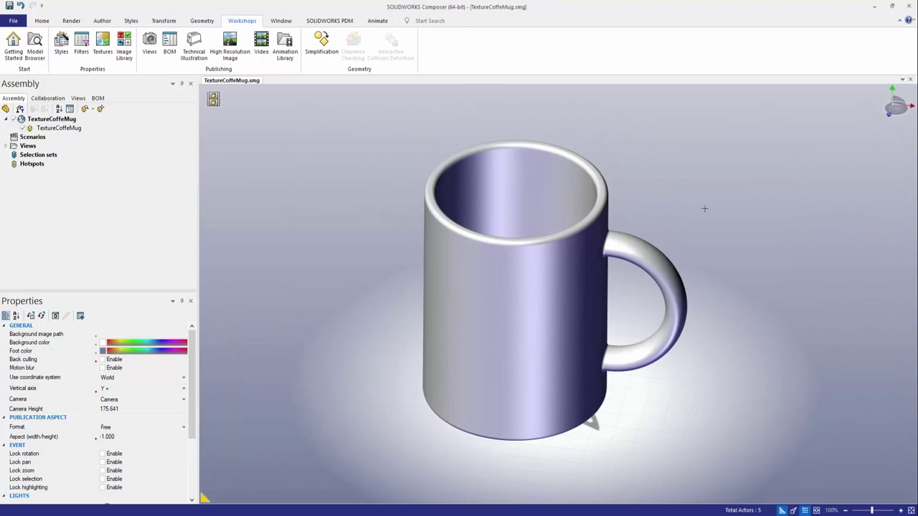
pyautogui.moveTo(704, 209); pyautogui.dragTo(731, 181)
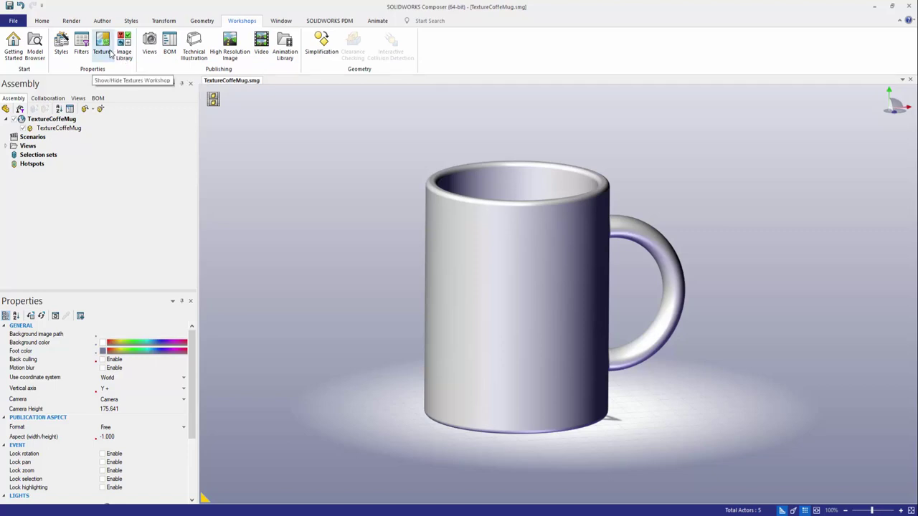
pyautogui.click(105, 54)
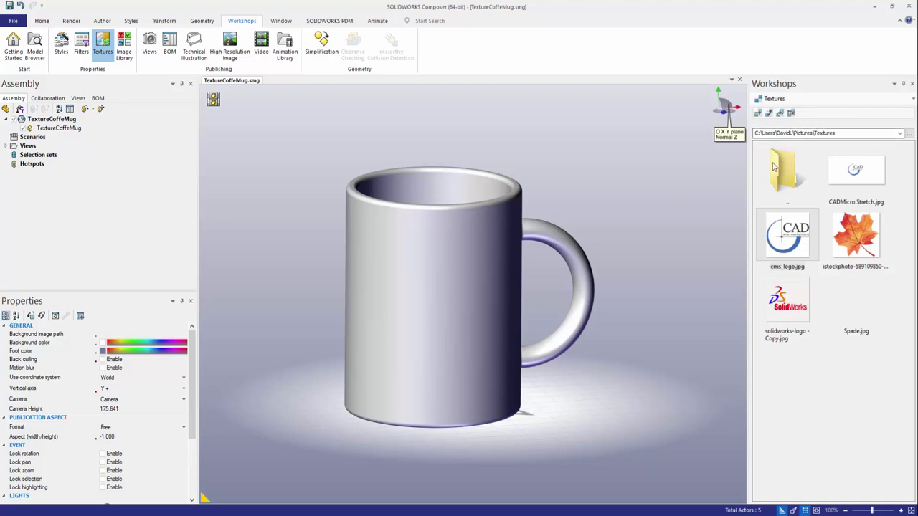
pyautogui.moveTo(789, 251); pyautogui.dragTo(740, 294)
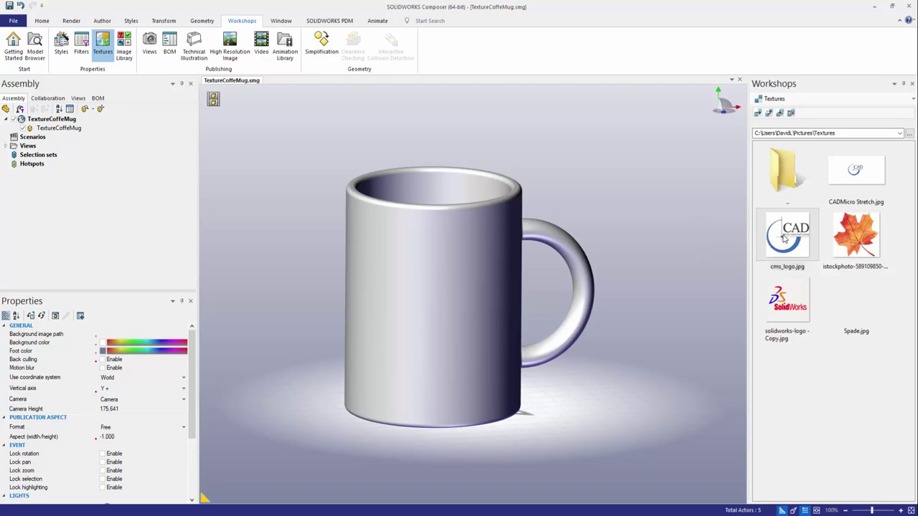
# Apply cms_logo.jpg to the whole mug and tilt the view to inspect the logo.
pyautogui.moveTo(784, 238); pyautogui.dragTo(437, 290)
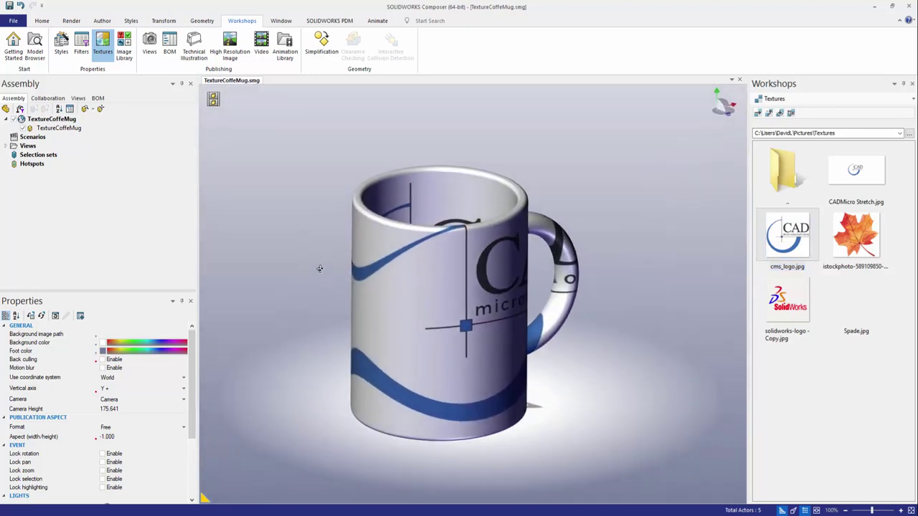
pyautogui.moveTo(285, 272); pyautogui.dragTo(304, 266)
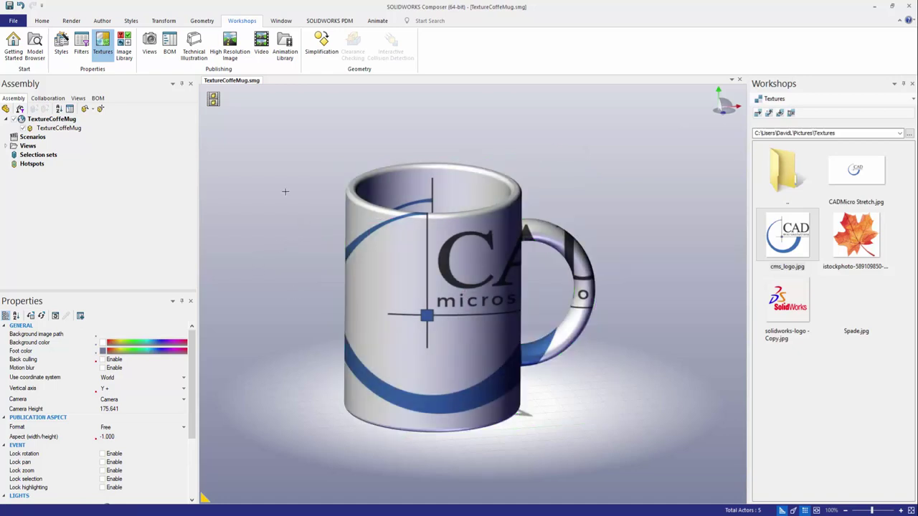
# Undo back to the plain mug and select TextureCoffeMug for Geometry editing.
pyautogui.click(20, 5)
pyautogui.click(20, 5)
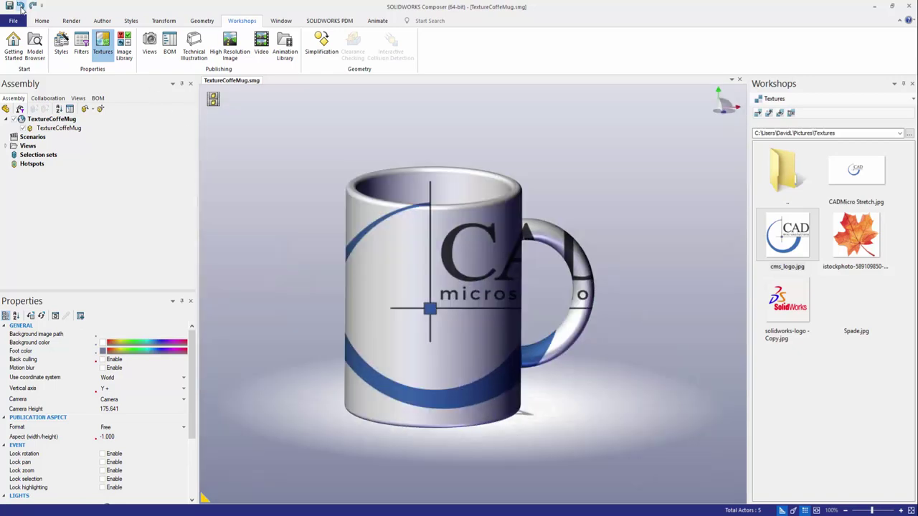
pyautogui.click(21, 5)
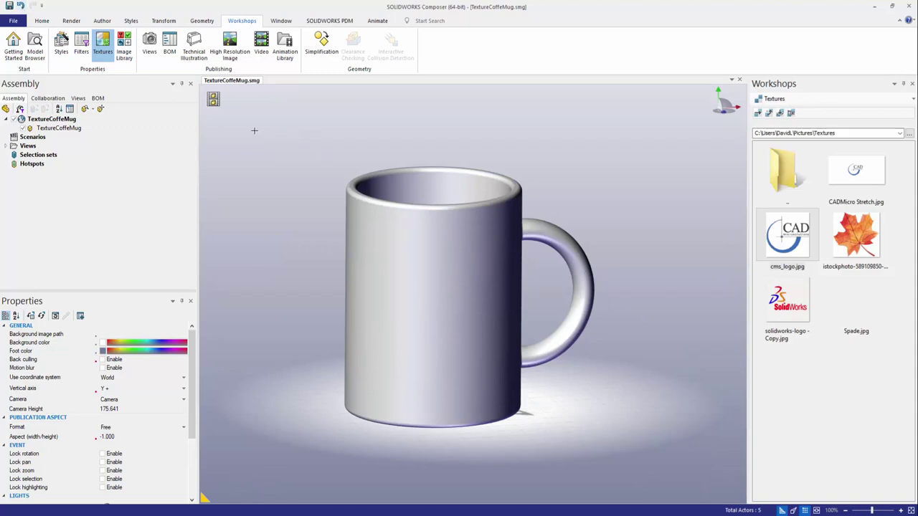
pyautogui.click(70, 128)
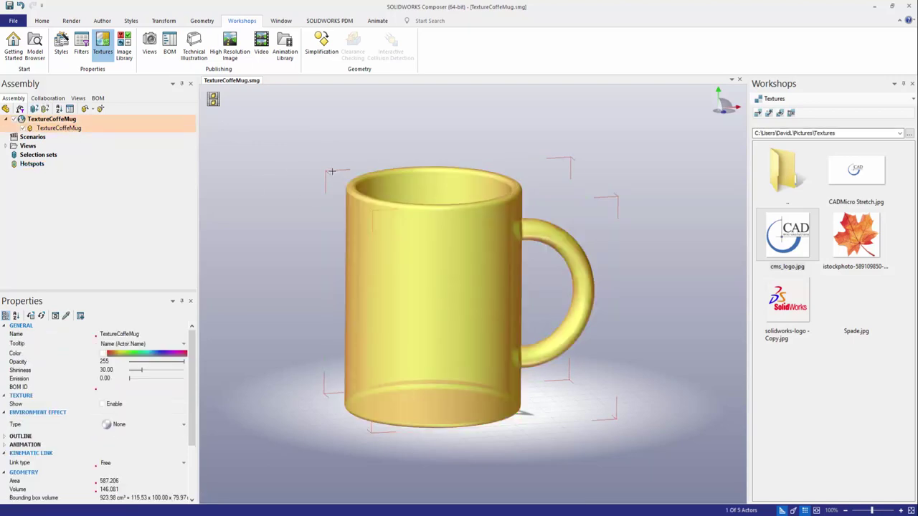
pyautogui.click(203, 20)
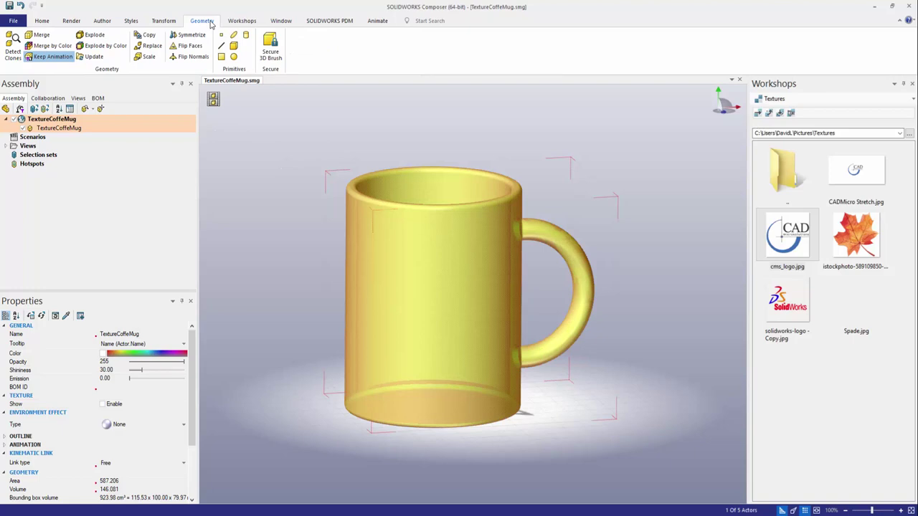
pyautogui.click(95, 36)
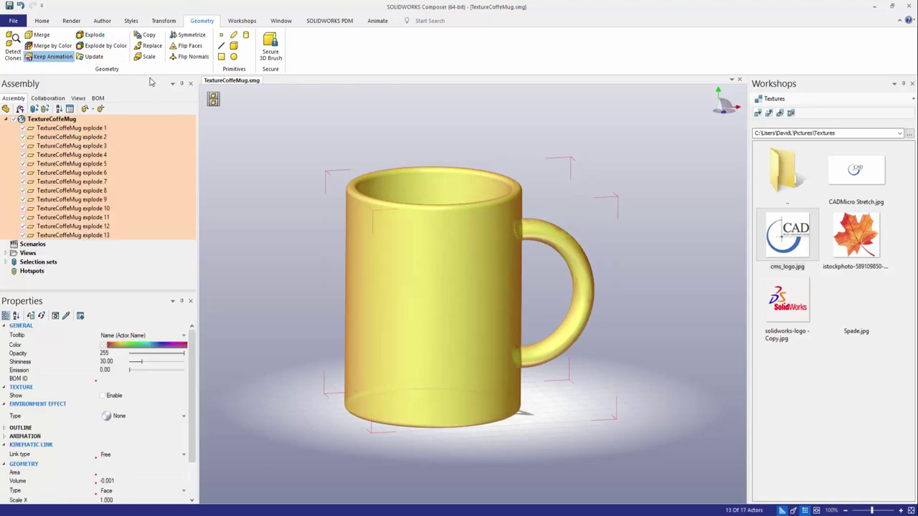
pyautogui.click(71, 128)
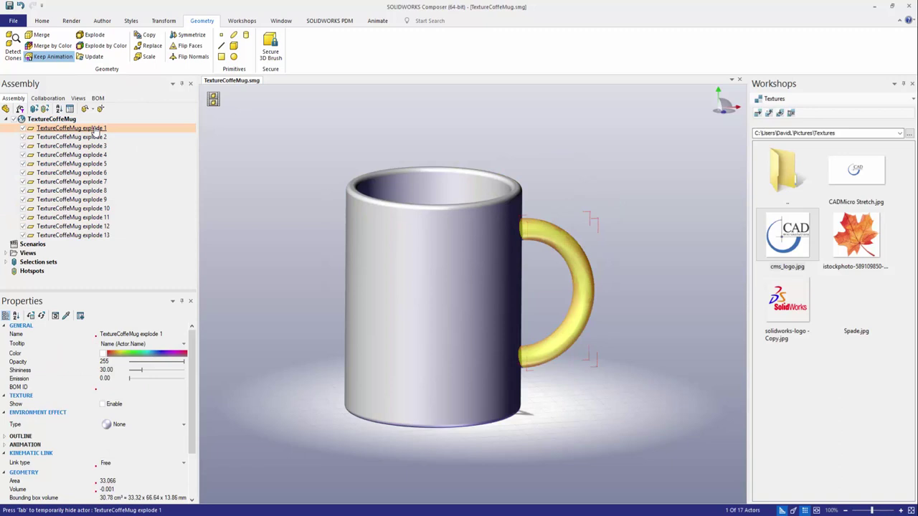
pyautogui.click(92, 137)
pyautogui.click(91, 145)
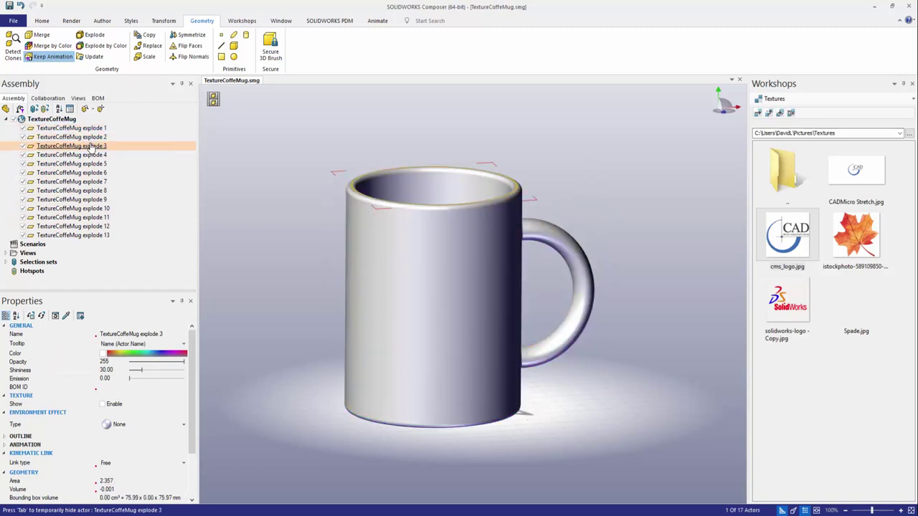
pyautogui.click(92, 155)
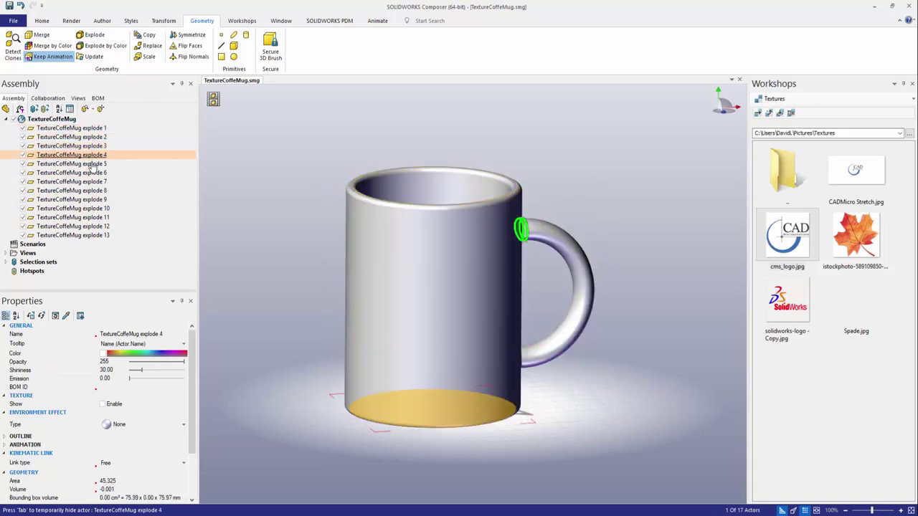
pyautogui.click(93, 164)
pyautogui.click(93, 173)
pyautogui.click(93, 181)
pyautogui.click(94, 191)
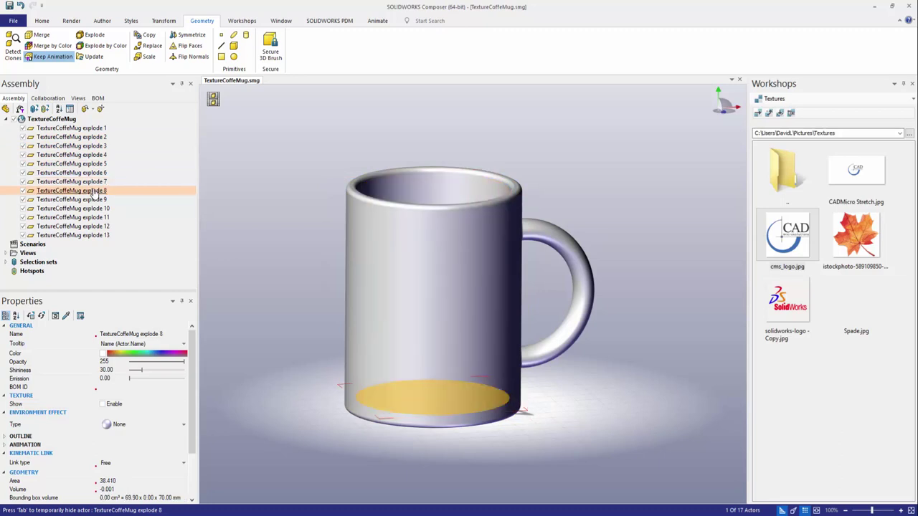
pyautogui.click(96, 200)
pyautogui.click(94, 209)
pyautogui.click(93, 217)
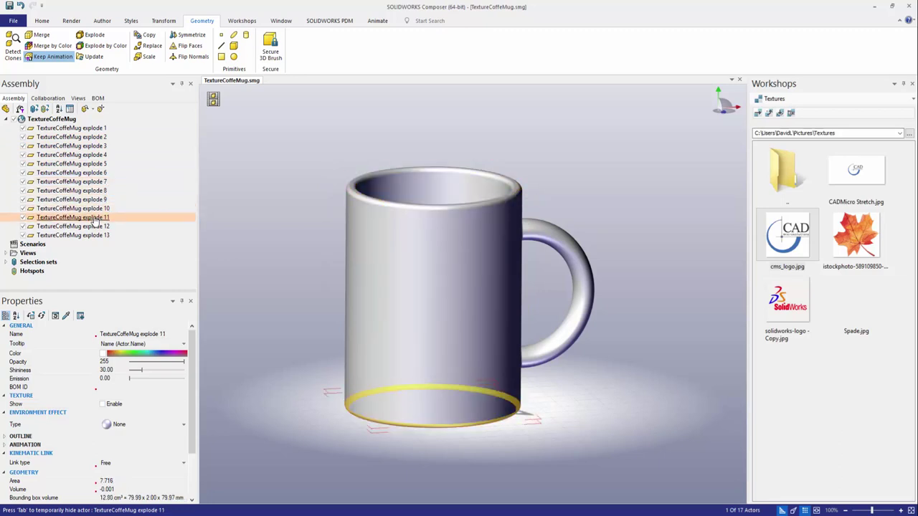
pyautogui.click(92, 226)
pyautogui.click(91, 235)
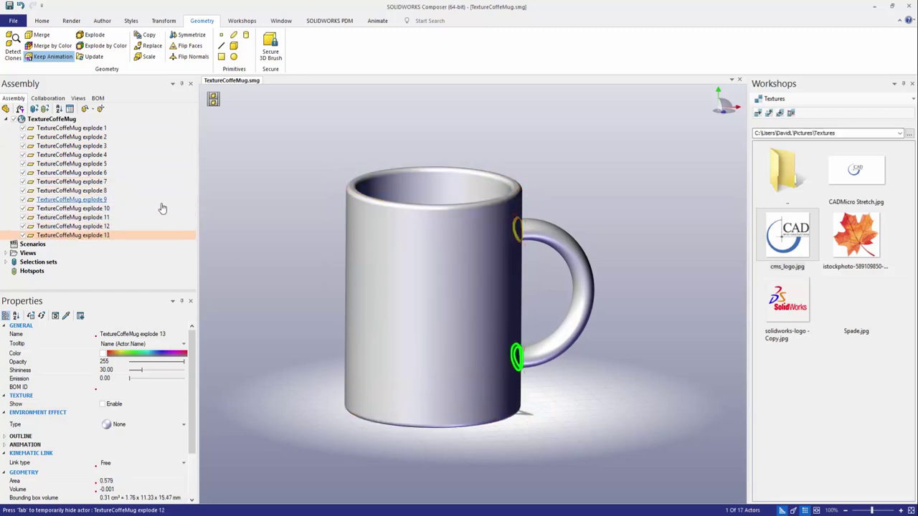
pyautogui.click(281, 137)
pyautogui.moveTo(281, 137); pyautogui.dragTo(299, 146)
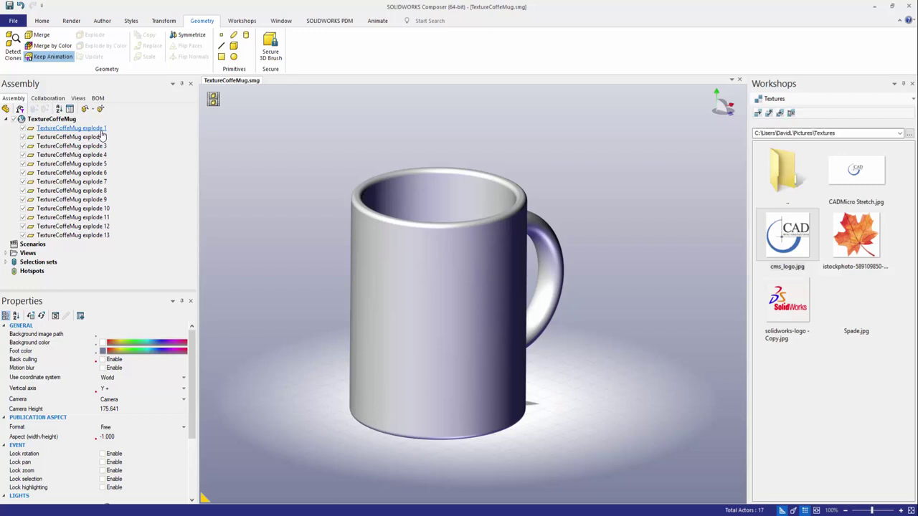
# Apply cms_logo only to the outer body face (explode 2), then deselect to preview it.
pyautogui.click(79, 137)
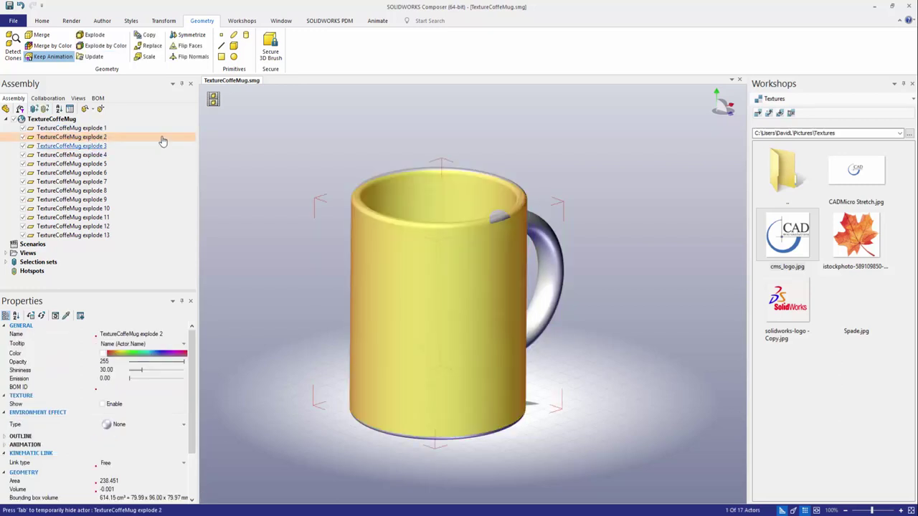
pyautogui.moveTo(448, 140); pyautogui.dragTo(466, 130)
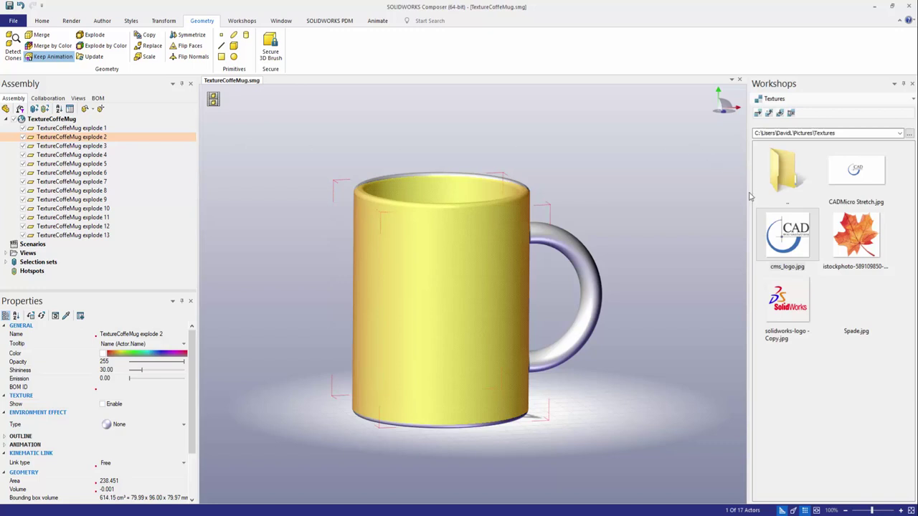
pyautogui.moveTo(775, 226); pyautogui.dragTo(440, 290)
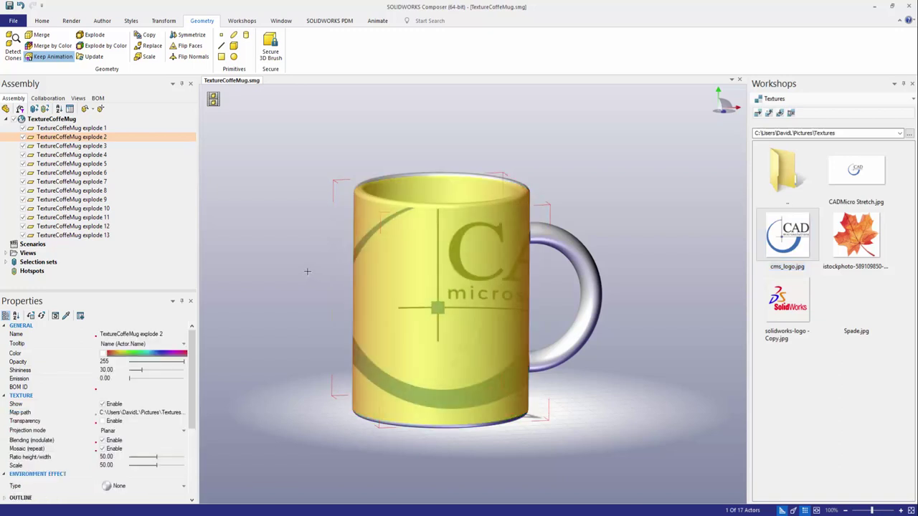
pyautogui.click(308, 271)
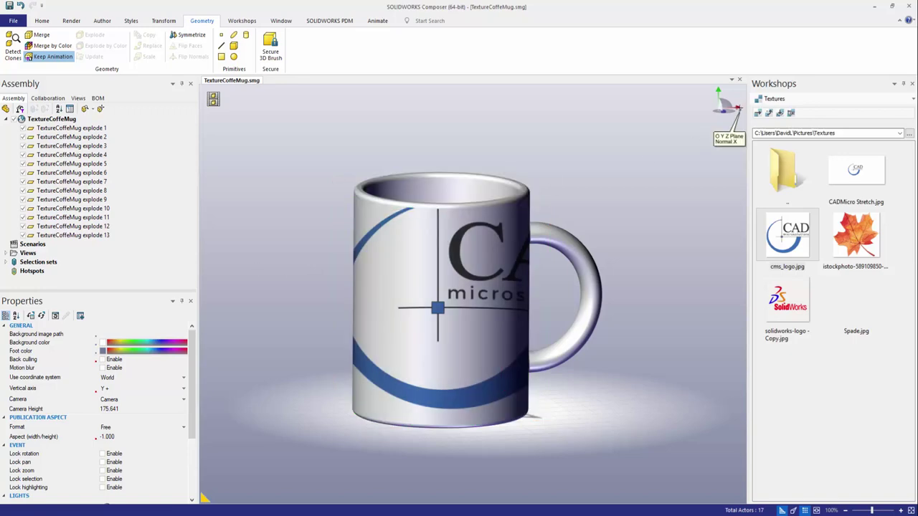
# View the textured mug from the handle side, from above, and from below.
pyautogui.click(721, 109)
pyautogui.click(720, 109)
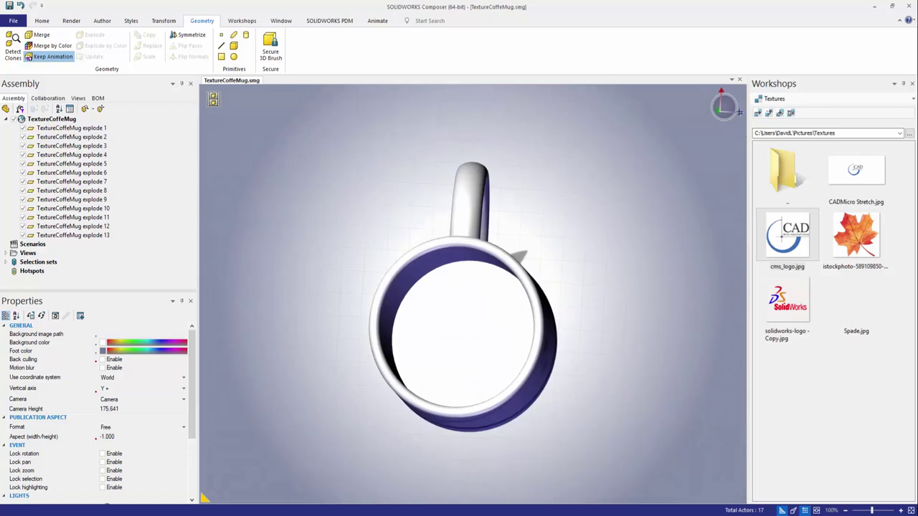
pyautogui.click(723, 107)
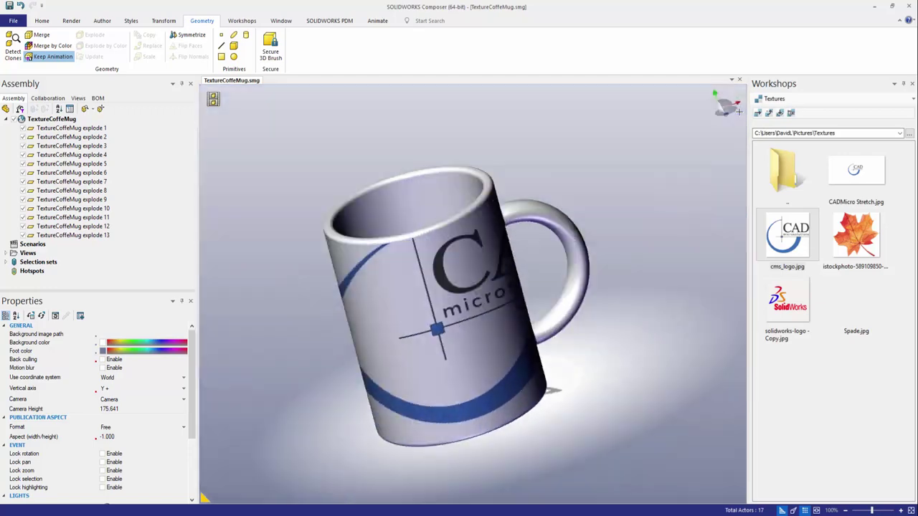
pyautogui.click(723, 93)
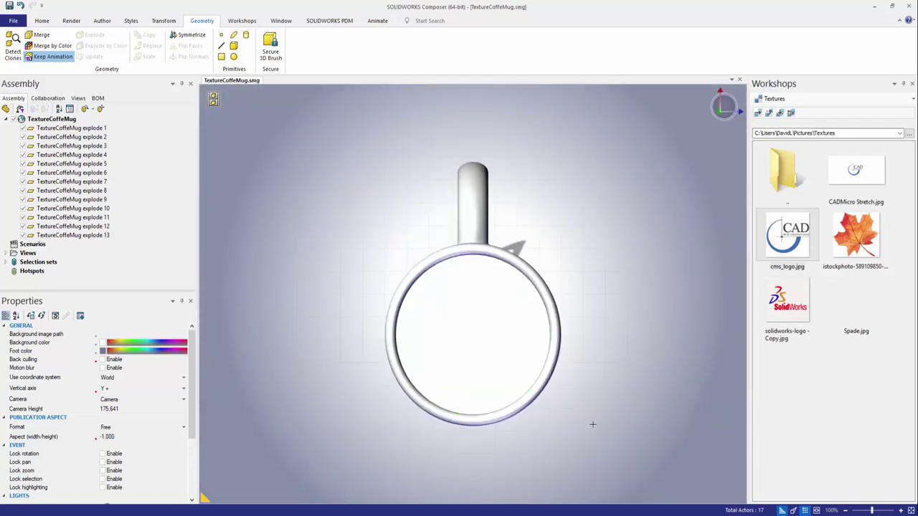
pyautogui.moveTo(593, 424); pyautogui.dragTo(513, 366)
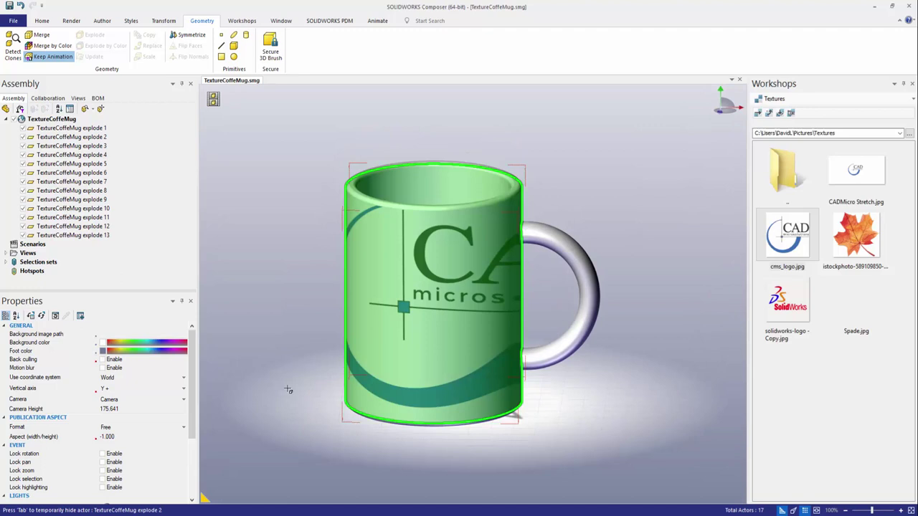
# Select the mug body and try Cylindrical, then Spherical texture projection.
pyautogui.click(354, 309)
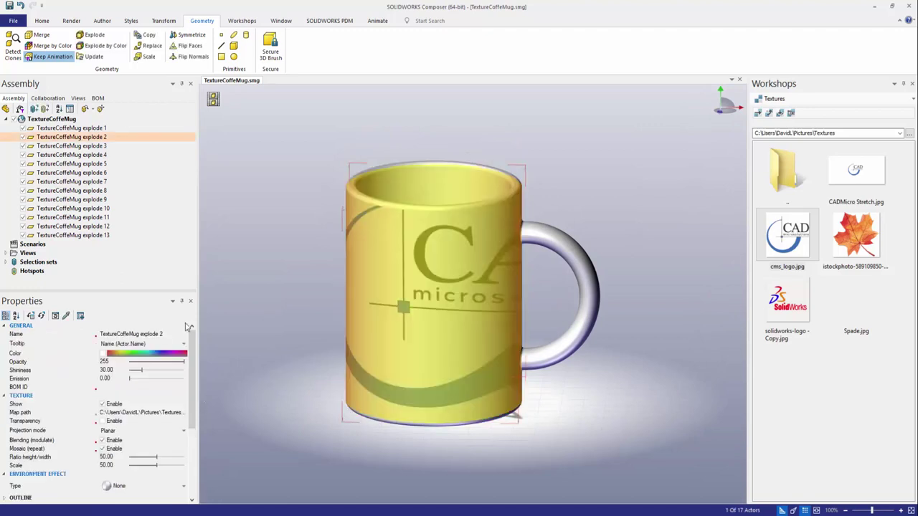
pyautogui.scroll(-2, 192, 366)
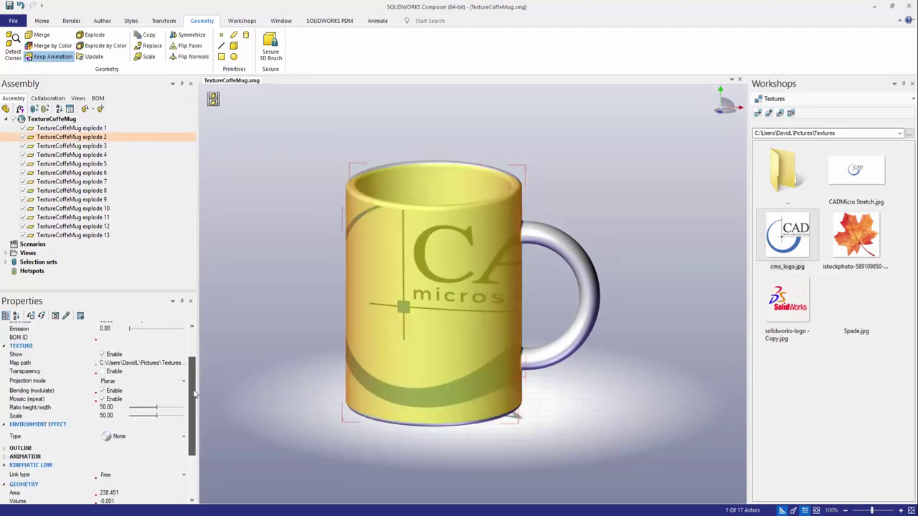
pyautogui.click(135, 382)
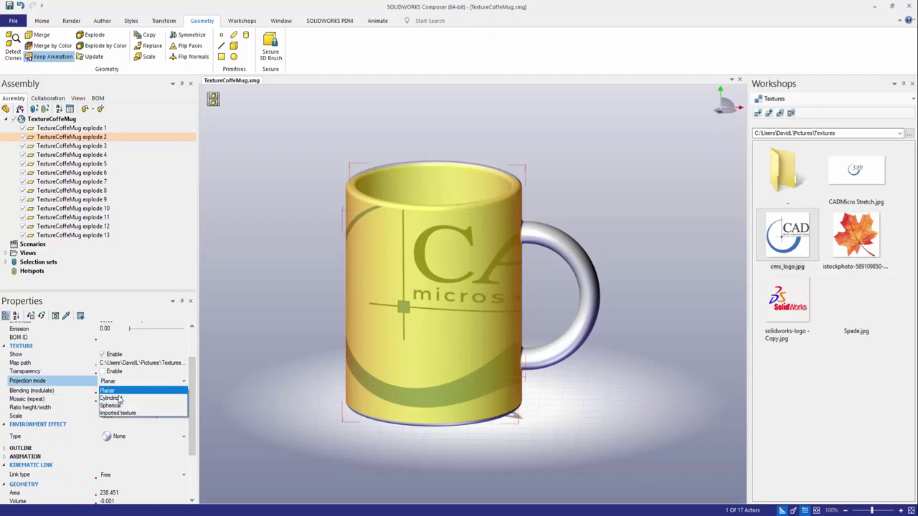
pyautogui.click(123, 399)
pyautogui.click(140, 381)
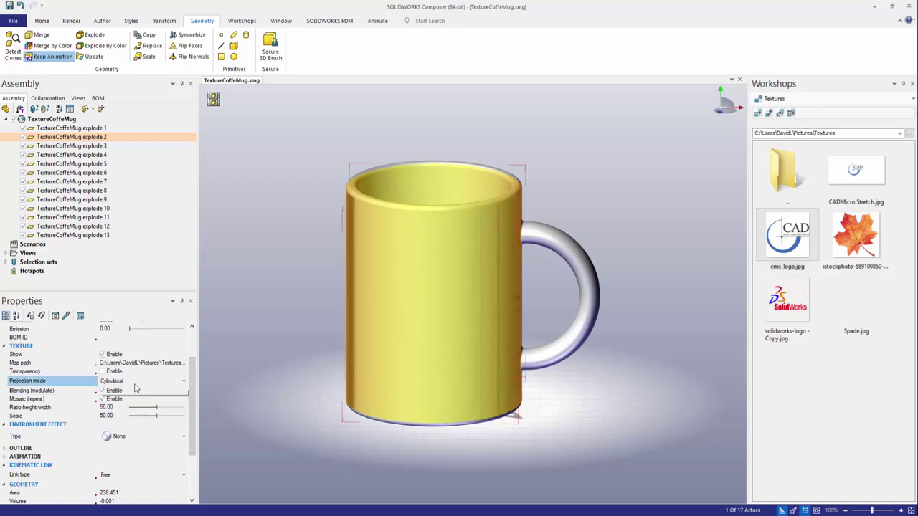
pyautogui.click(111, 405)
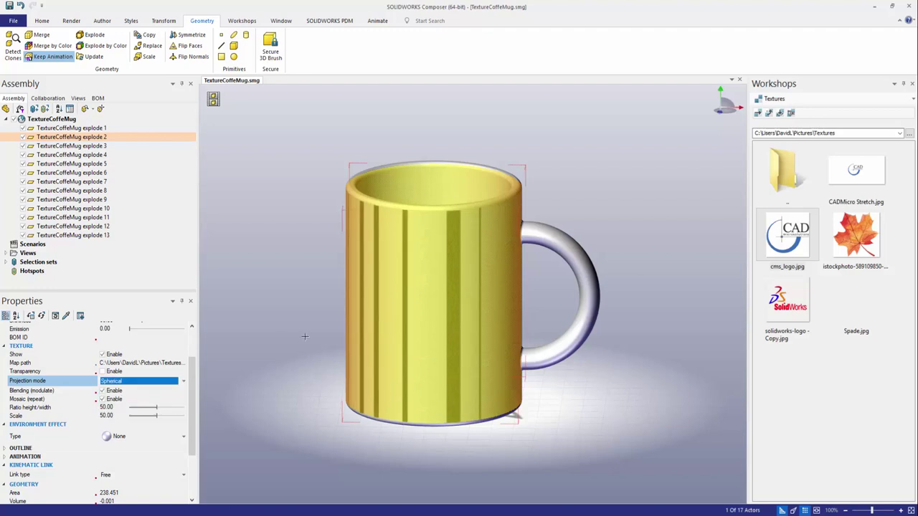
# Face the mug front-on and set its texture projection back to Planar.
pyautogui.click(725, 113)
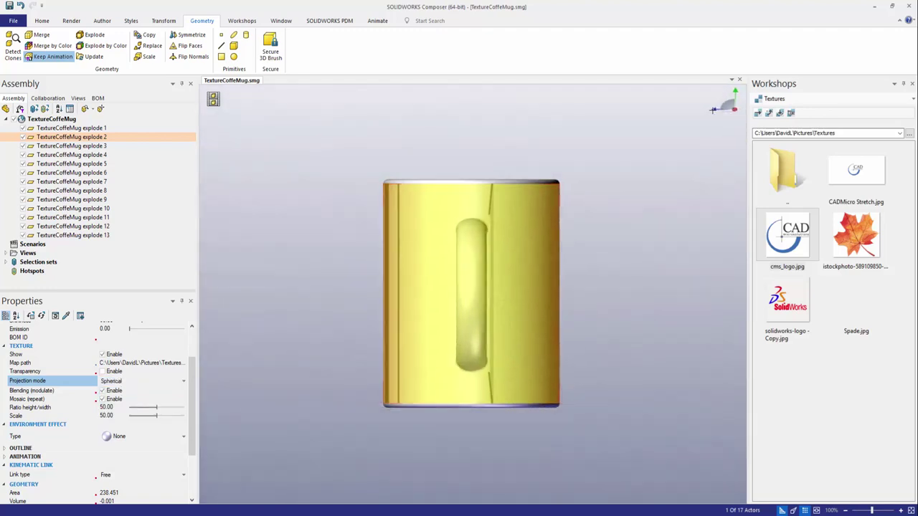
pyautogui.click(142, 381)
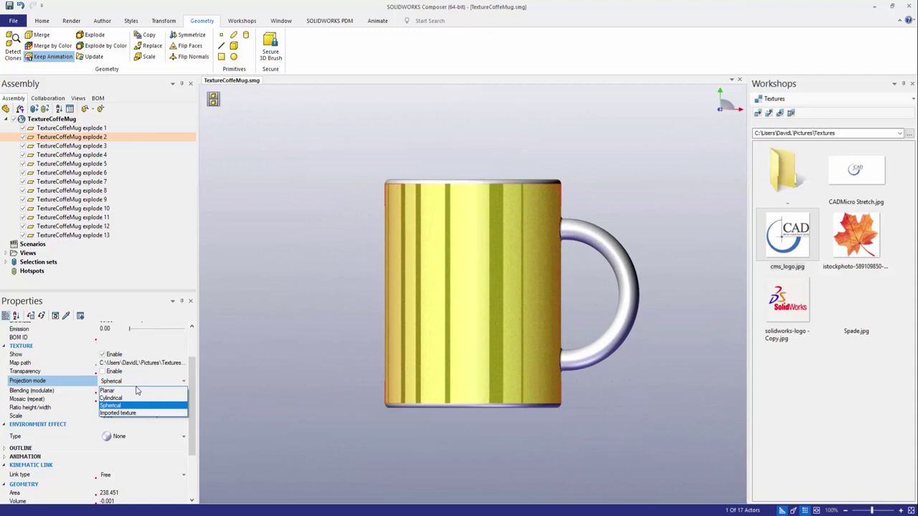
pyautogui.click(107, 390)
pyautogui.click(204, 497)
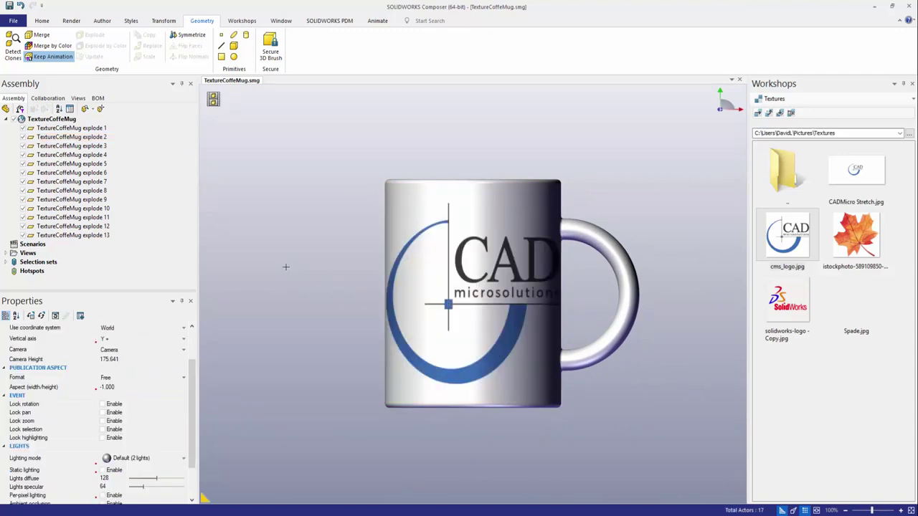
pyautogui.click(405, 308)
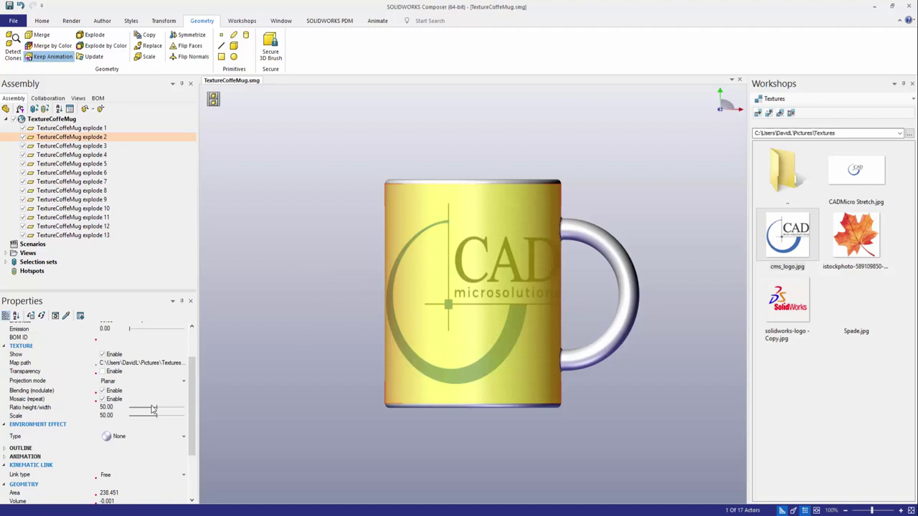
# Set the logo texture ratio height/width to 46.20 and scale to 51.20, then deselect.
pyautogui.moveTo(157, 411)
pyautogui.mouseDown()
pyautogui.moveTo(167, 409)
pyautogui.moveTo(145, 409)
pyautogui.moveTo(184, 419)
pyautogui.moveTo(137, 420)
pyautogui.moveTo(160, 416)
pyautogui.mouseUp()
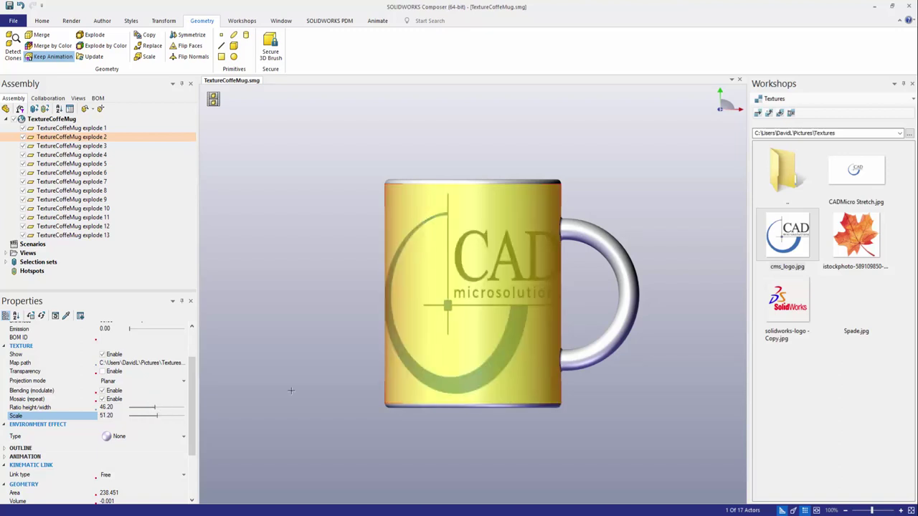
pyautogui.click(302, 262)
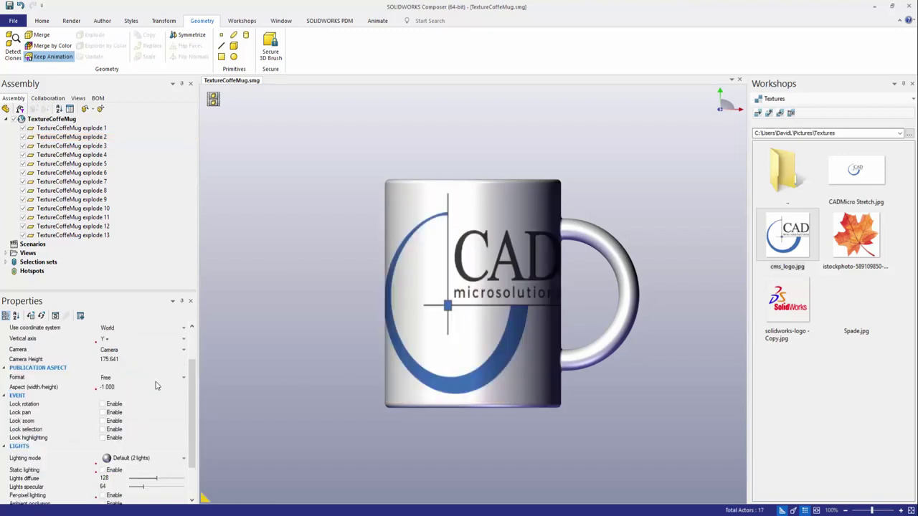
# Reset the logo's projection axis and camera from the front view, centring the full logo.
pyautogui.click(513, 286)
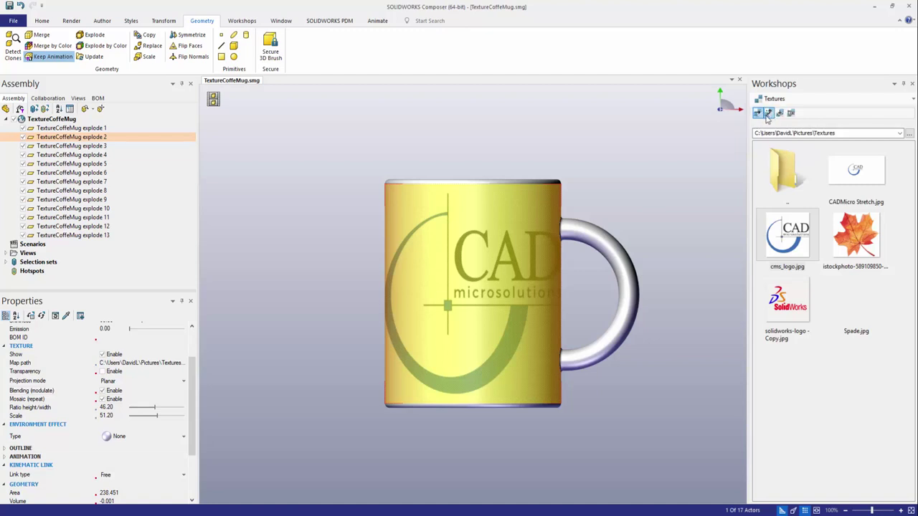
pyautogui.moveTo(507, 262); pyautogui.dragTo(465, 139)
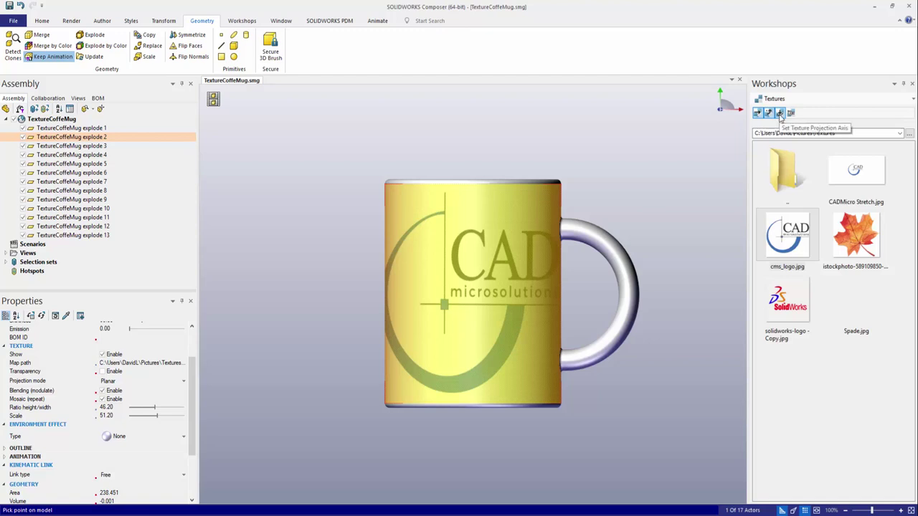
pyautogui.click(780, 113)
pyautogui.click(467, 291)
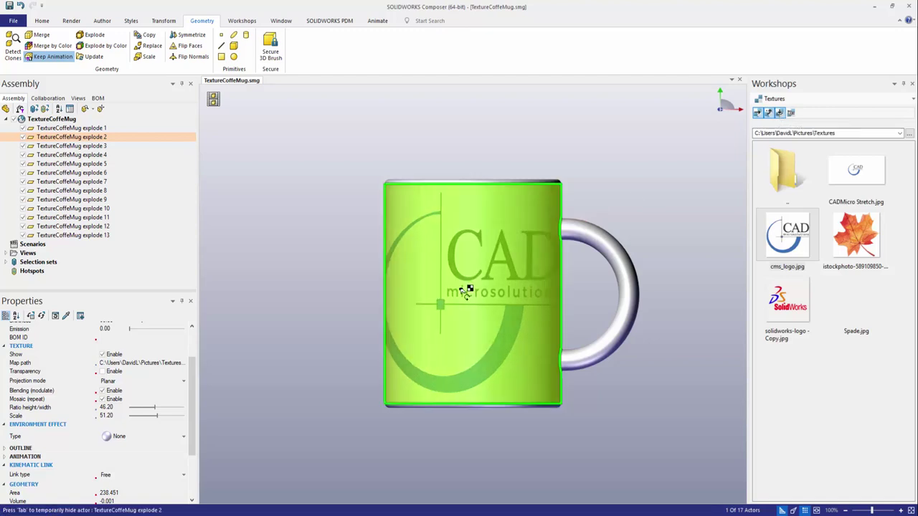
pyautogui.click(791, 114)
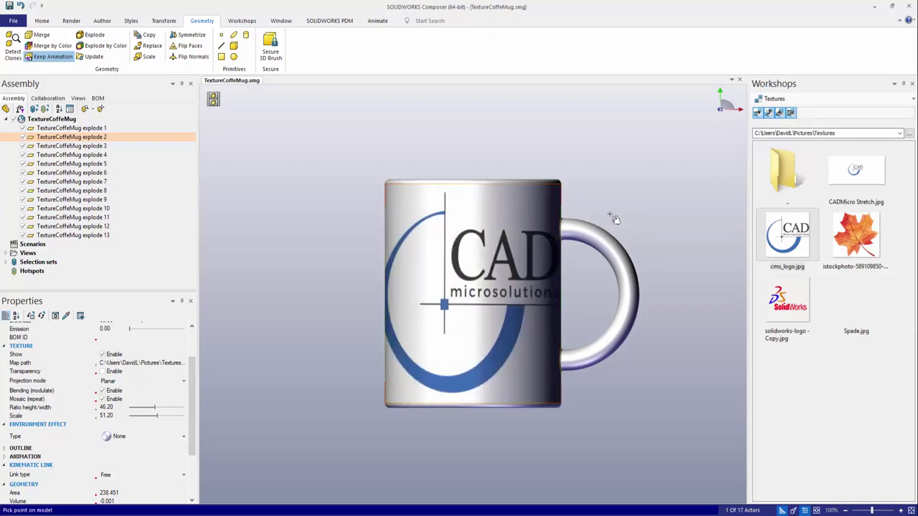